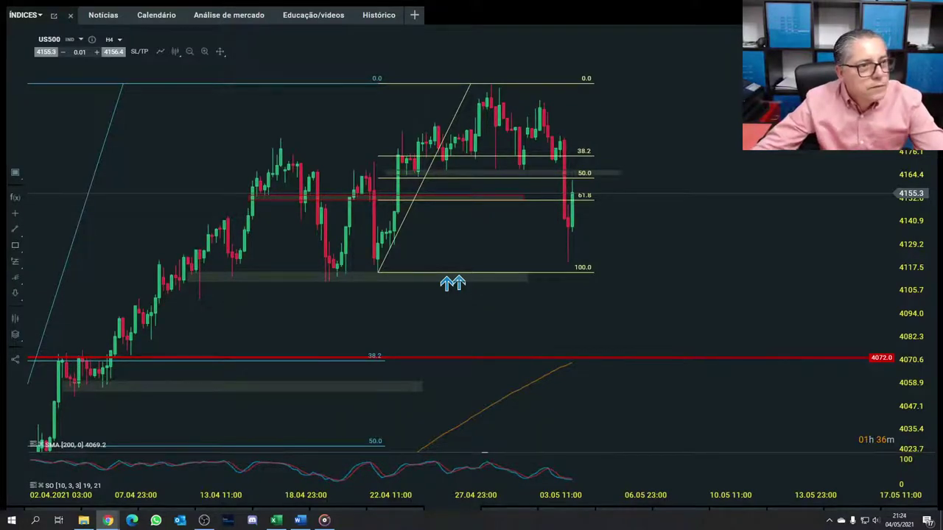
- Bring up the YouTube live chat window over the US500 chart to read the viewers' messages, and minimize it
key("alt+Tab")
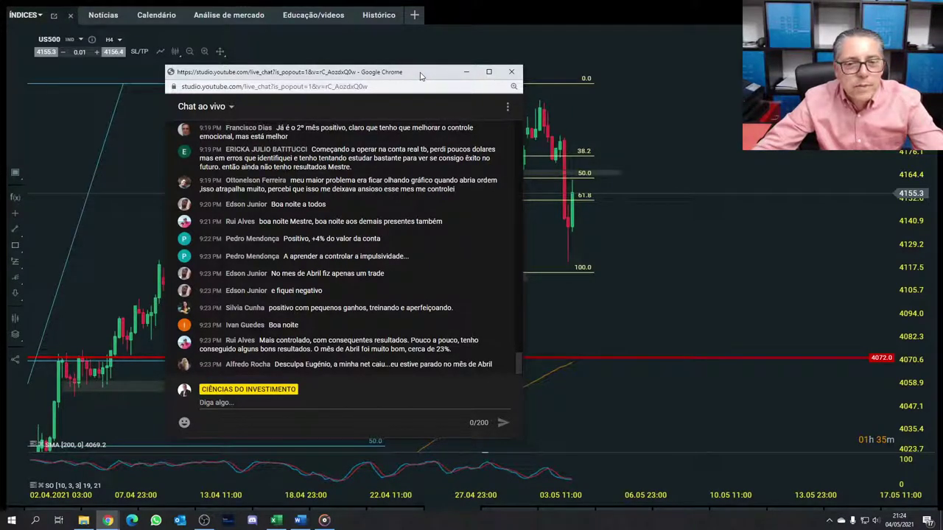
left_click_drag(420, 76, 414, 71)
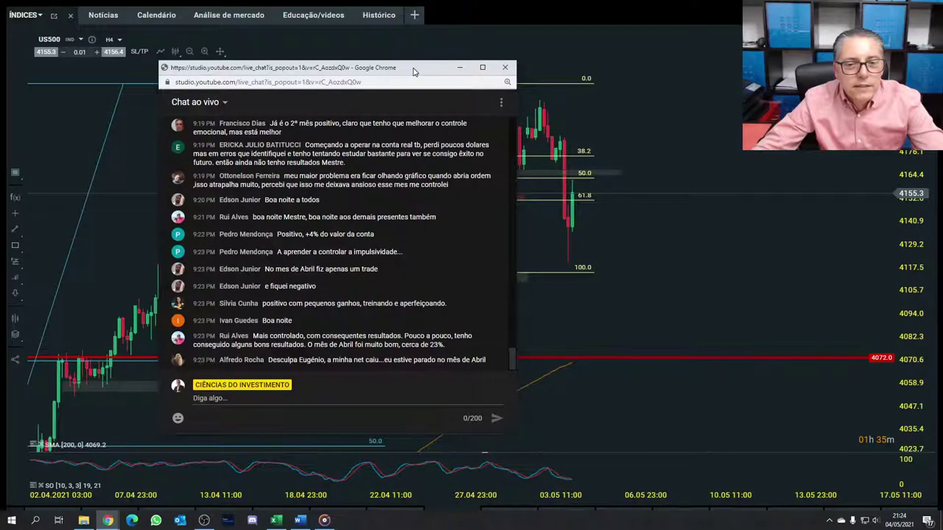
left_click(460, 67)
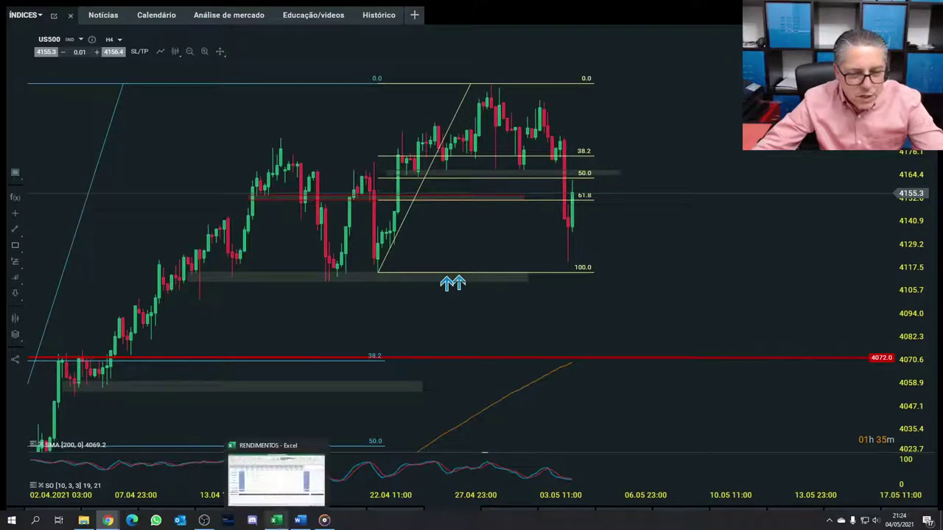
- Switch to the RENDIMENTOS workbook in Excel, review the Abril sheet's results per asset, and return to the Evolução sheet
left_click(276, 520)
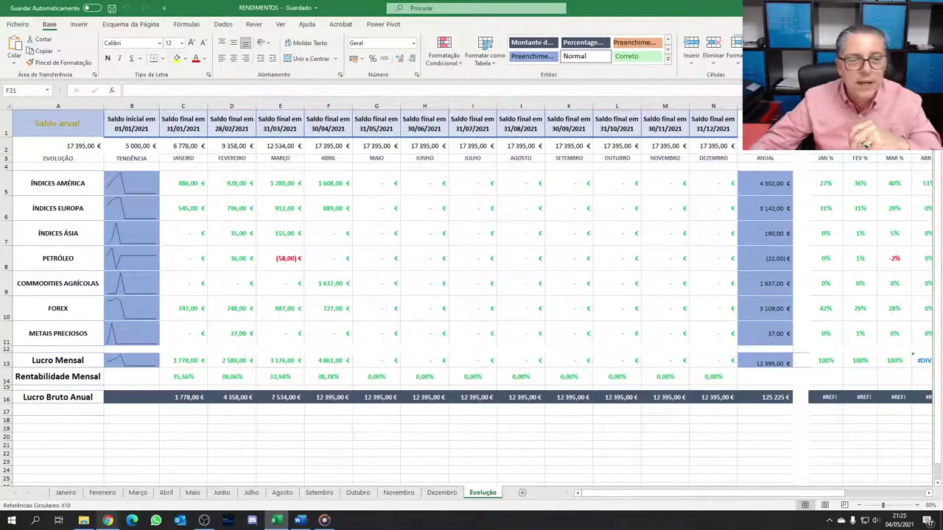
mouse_move(107, 520)
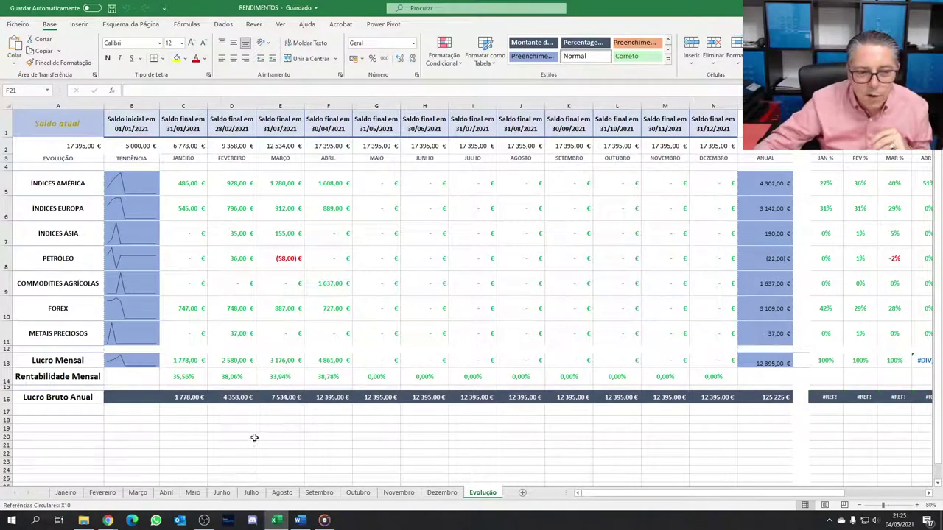
left_click(167, 492)
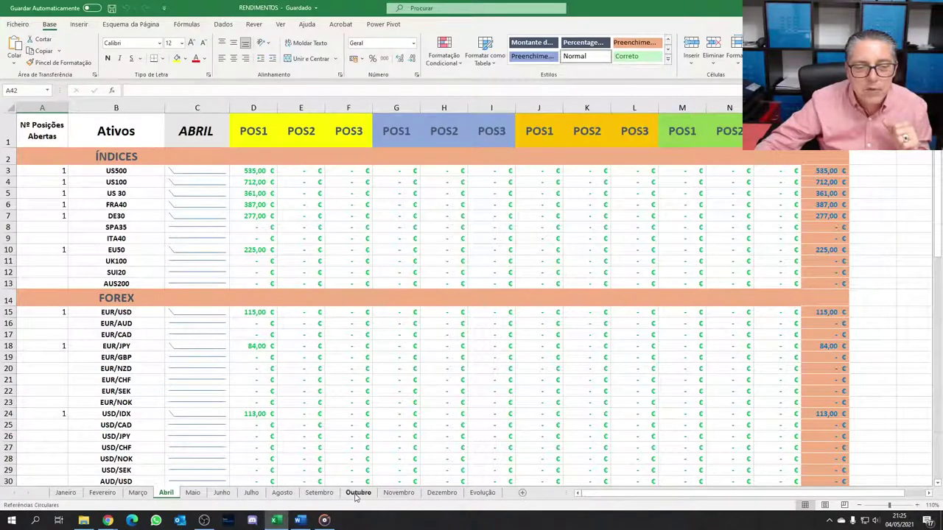
left_click(482, 494)
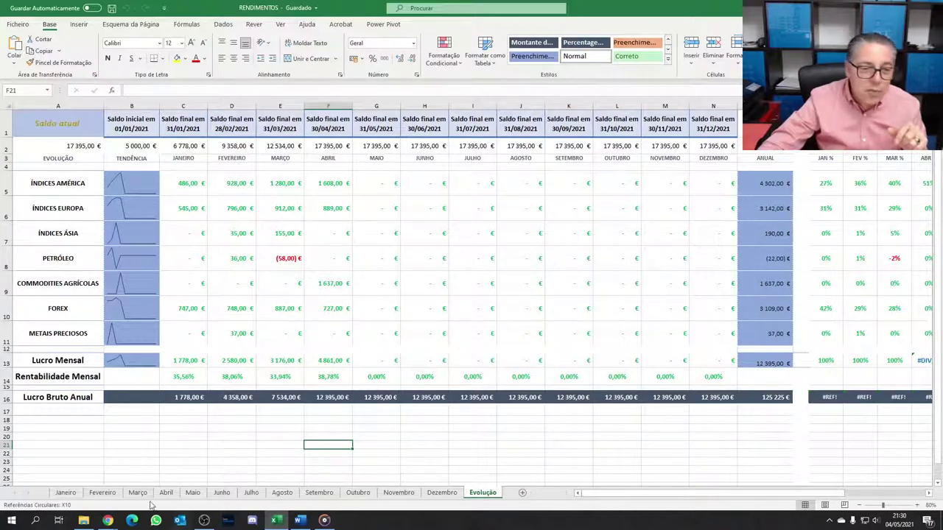
- Look through the monthly sheets from Janeiro to Junho in order and return to the Evolução overview
left_click(71, 494)
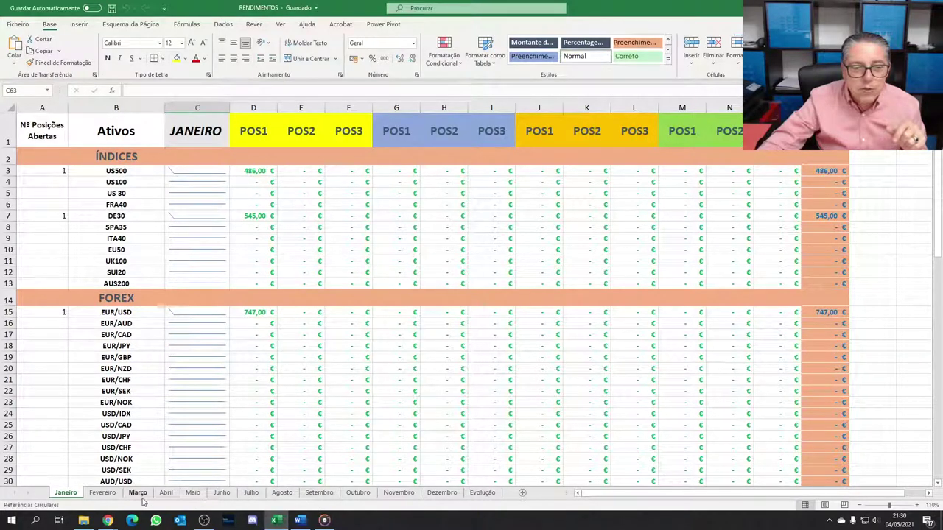
left_click(115, 495)
left_click(138, 494)
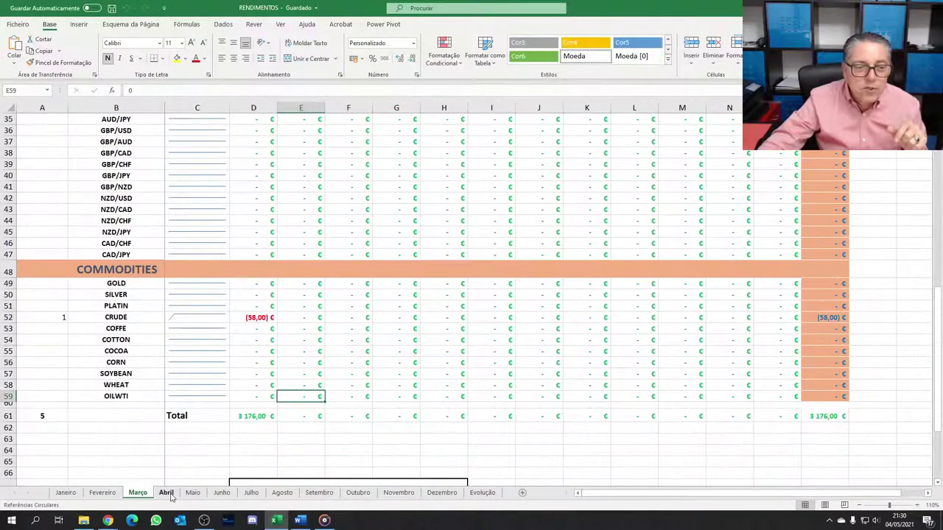
left_click(167, 494)
left_click(196, 495)
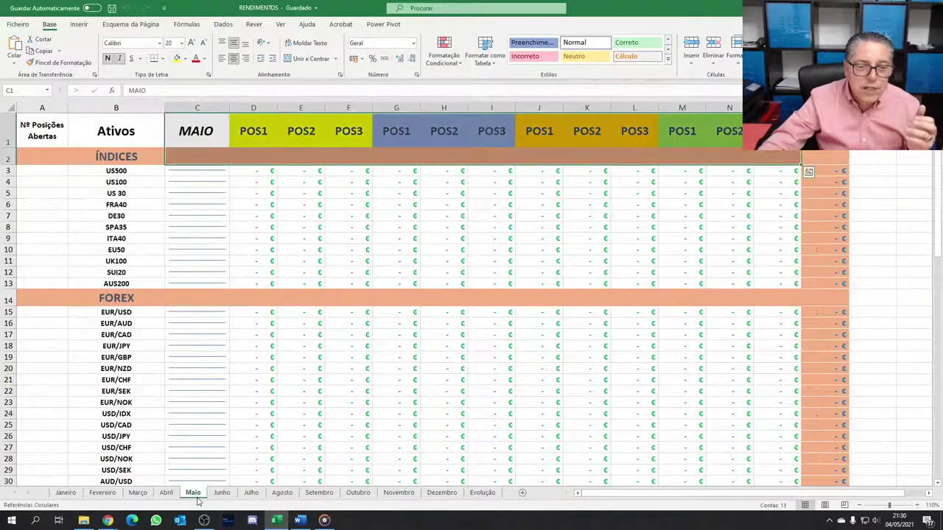
left_click(223, 494)
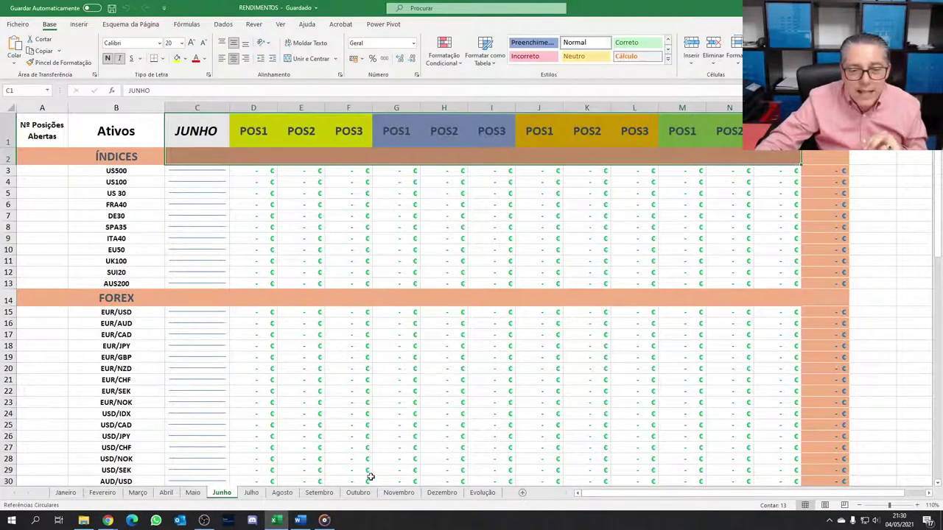
left_click(481, 493)
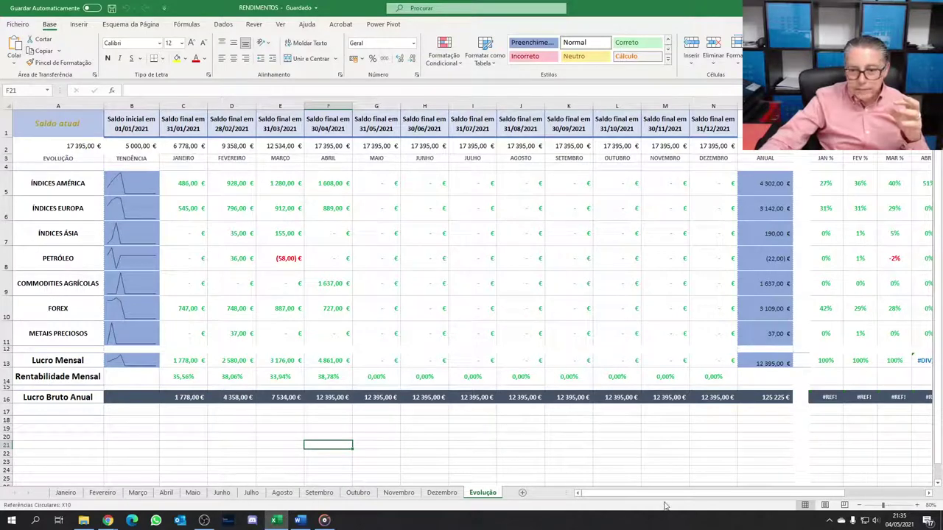
- Examine the monthly percentage columns of the Evolução sheet, check the Janeiro sheet, and return to Evolução
left_click_drag(653, 500, 688, 498)
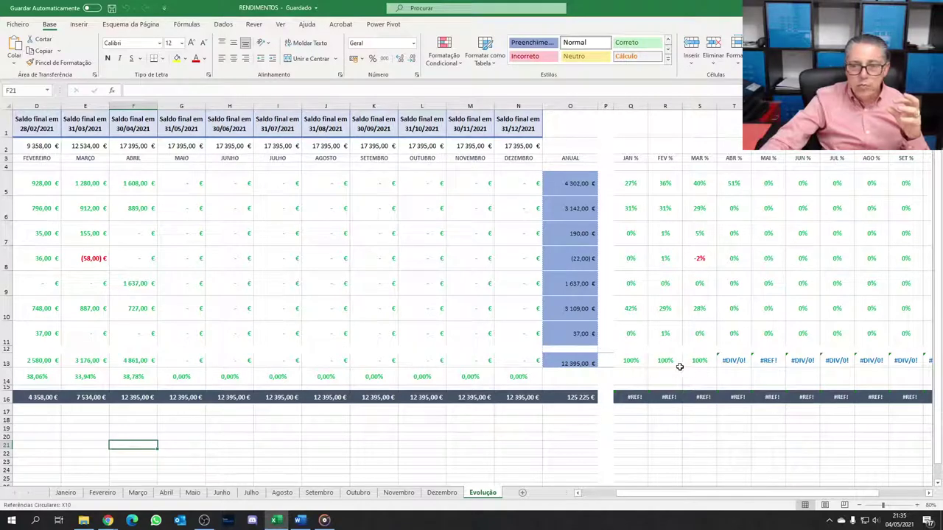
left_click(66, 493)
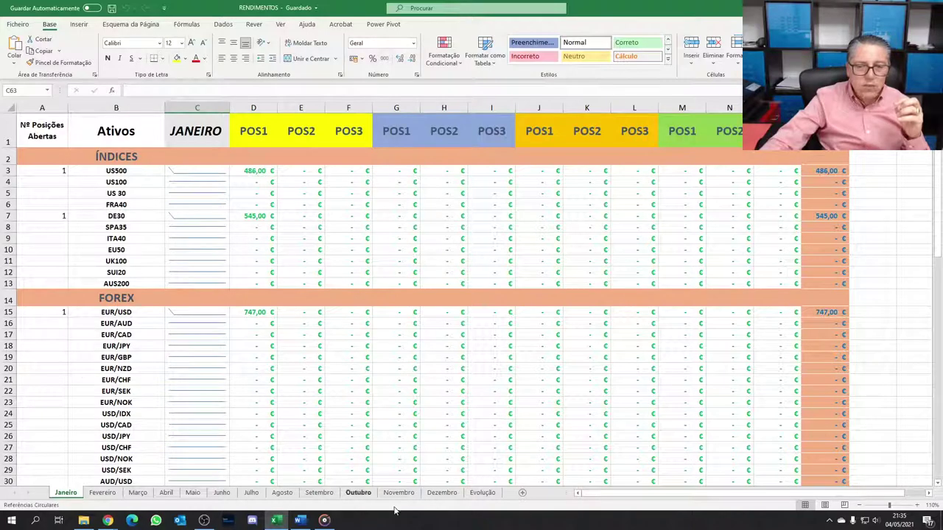
left_click(482, 493)
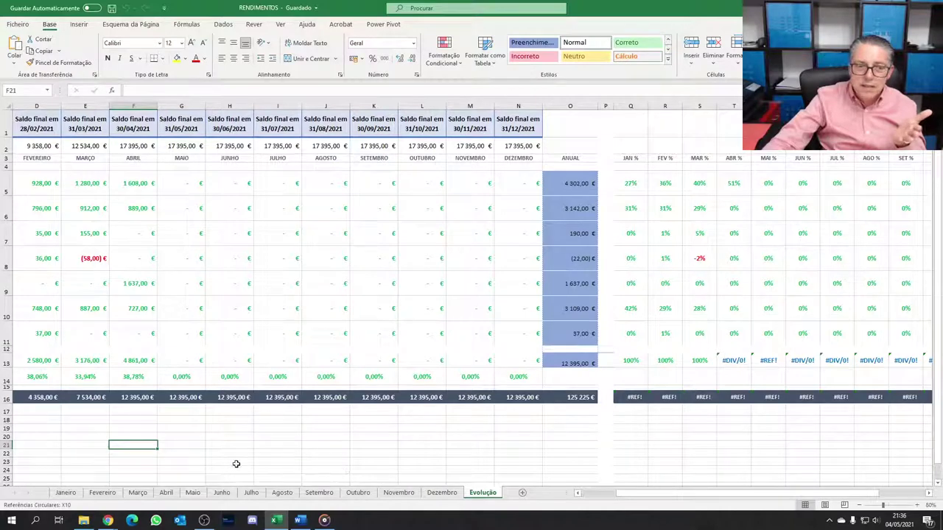
- Review the Fevereiro sheet down to its RESUMO table of hits and errors, and return to the Evolução sheet
left_click(109, 495)
scroll(266, 395, "down", 10)
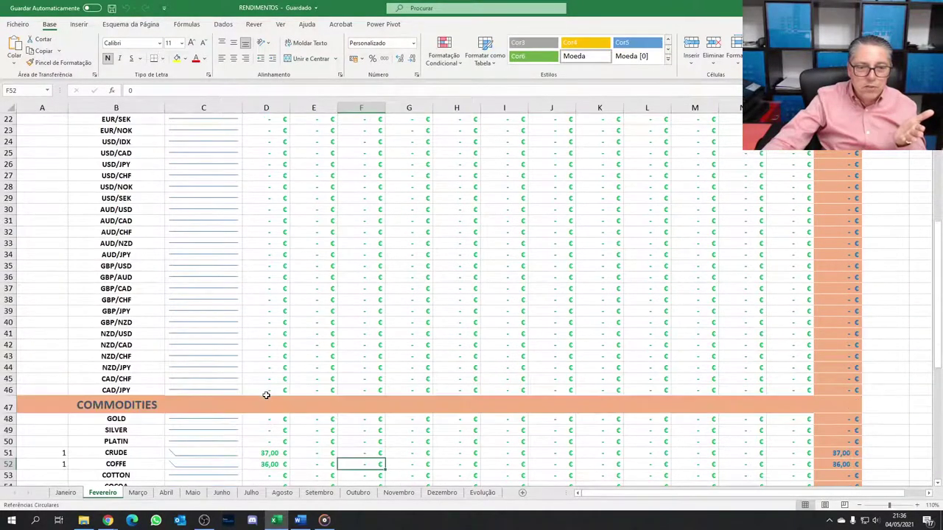
scroll(266, 395, "down", 6)
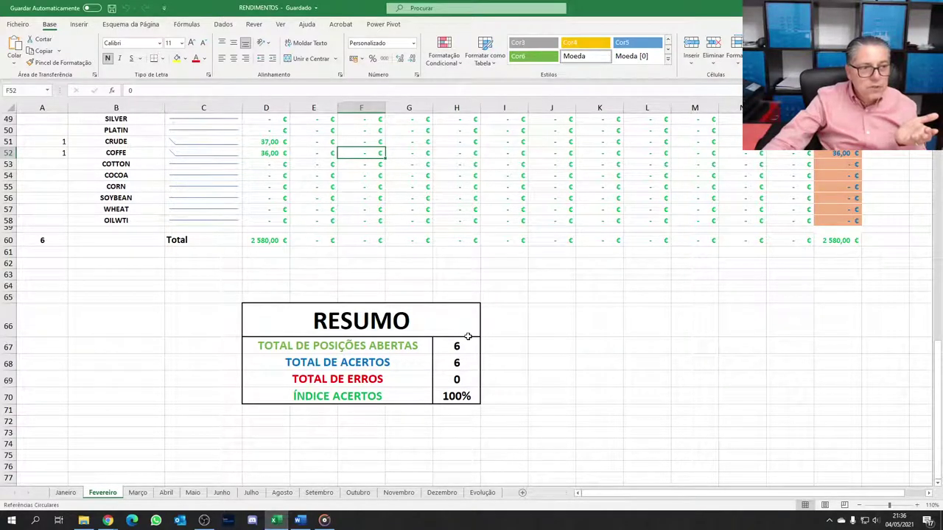
scroll(468, 337, "up", 13)
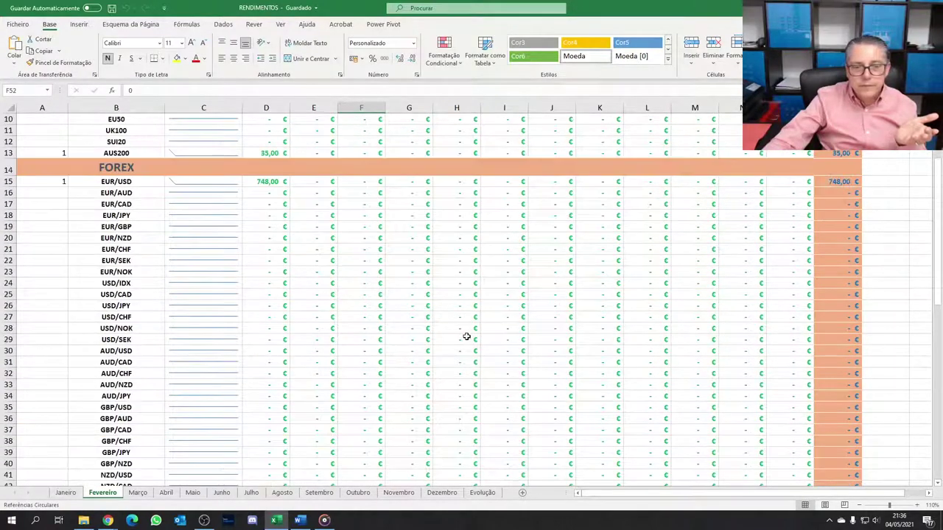
scroll(466, 337, "up", 3)
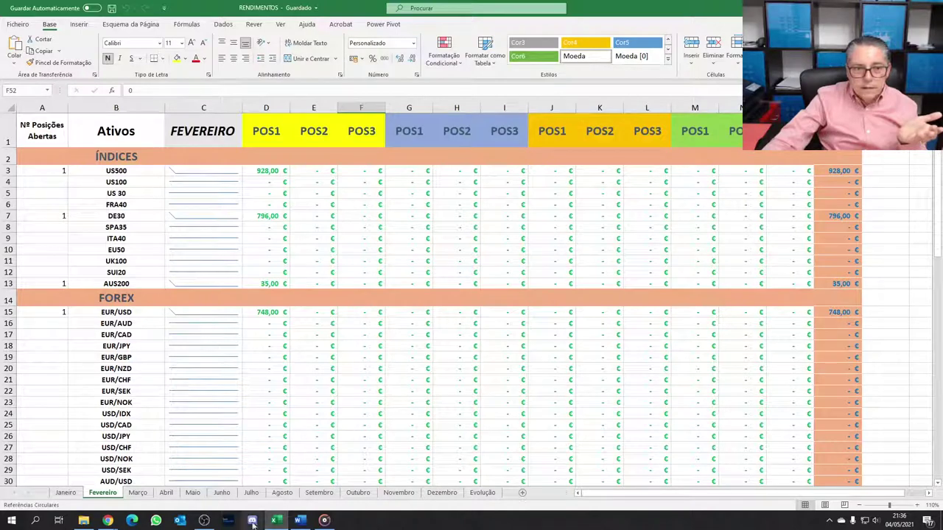
left_click(482, 493)
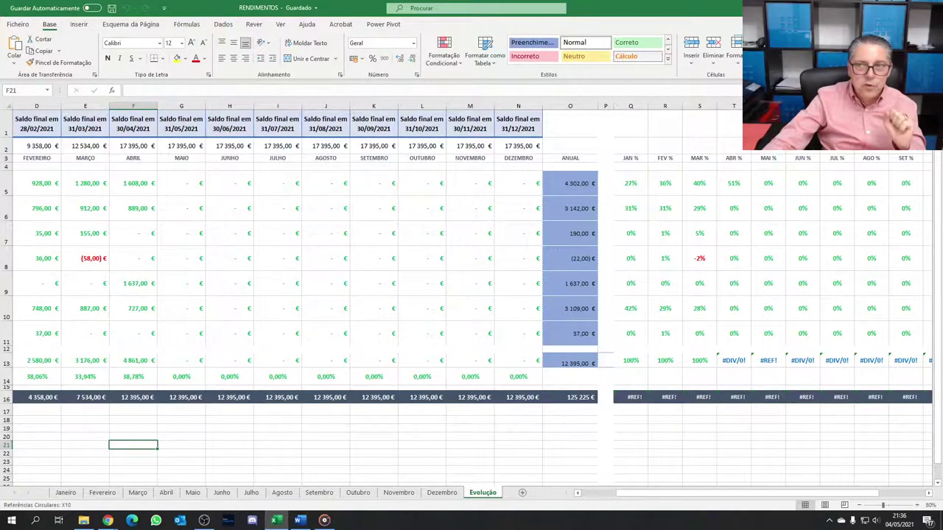
- Glance at the US500 chart, return to the workbook, and show the Evolução sheet from its first column
key("alt+Tab")
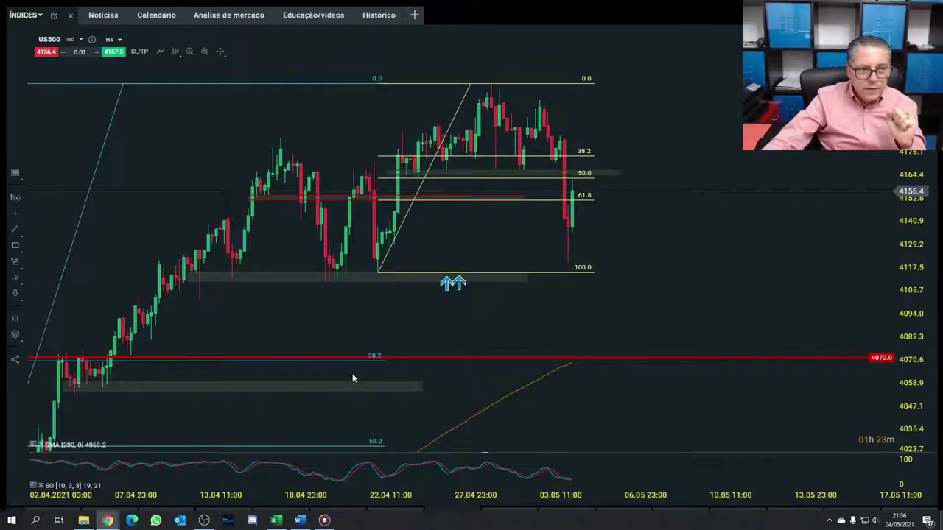
left_click(275, 520)
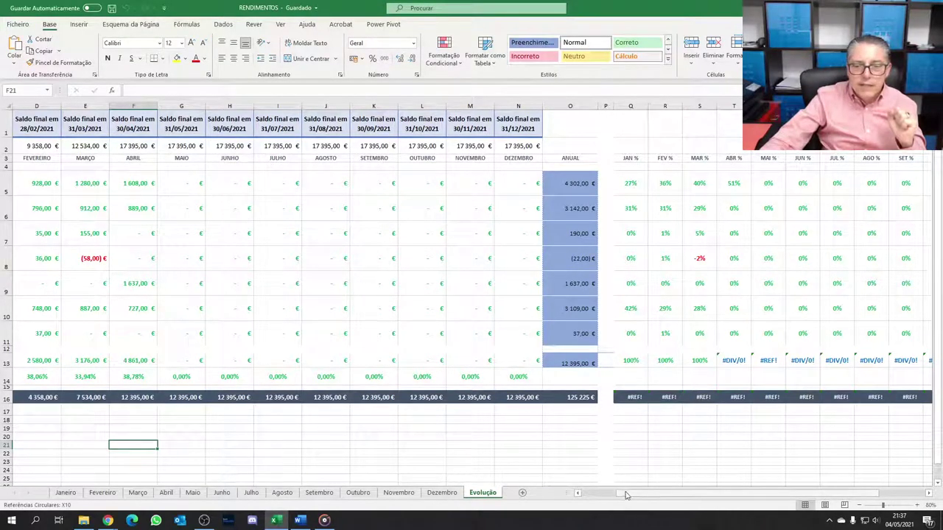
left_click_drag(629, 496, 589, 496)
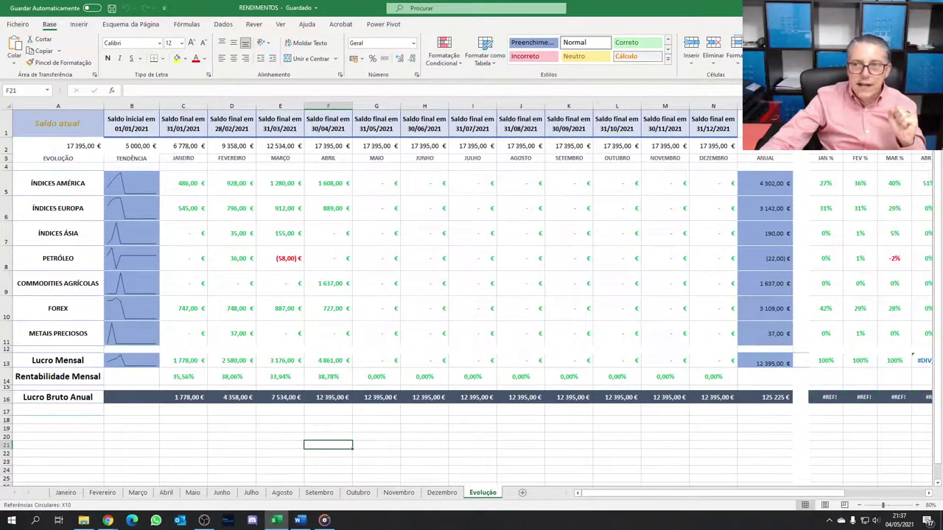
- Switch to the US500 chart, bring up the live chat to read the new messages, and move the chat window off the visible screen
key("alt+Tab")
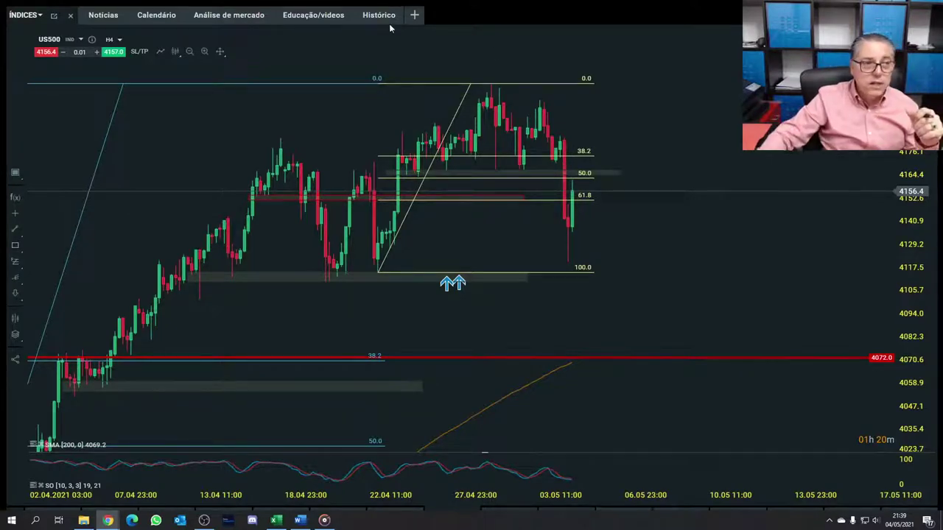
key("alt+Tab")
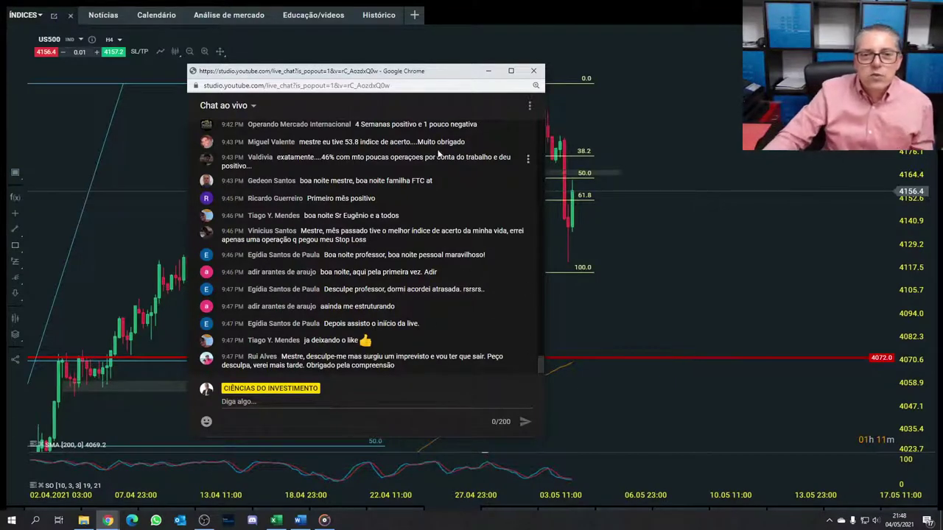
left_click_drag(436, 76, 0, 113)
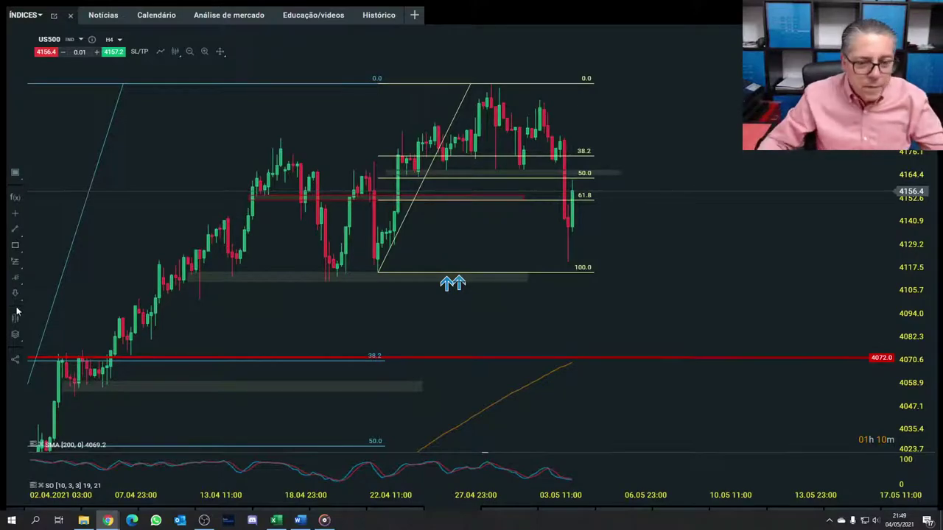
- Switch to the RELATÓRIO SEMANAL document in Word and examine the Segunda-feira and Terça-feira sections, ending back at the title
left_click(300, 521)
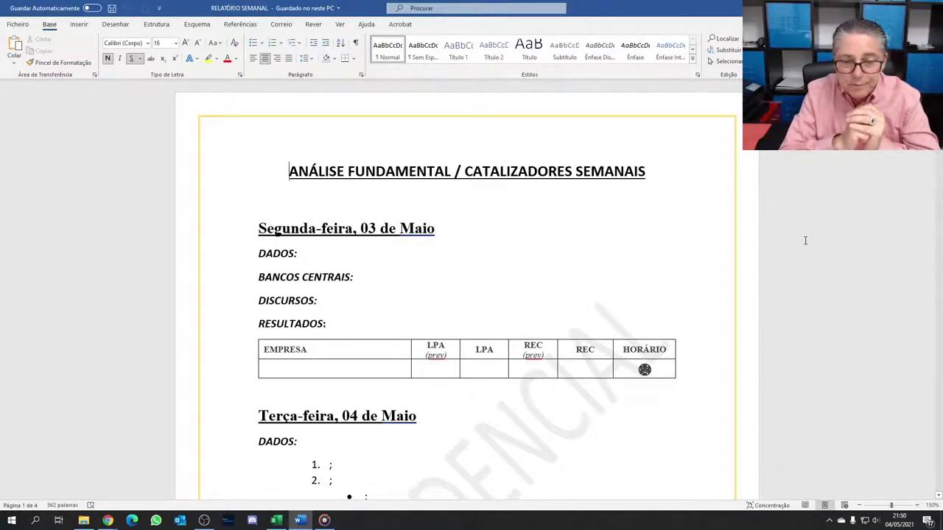
scroll(800, 242, "down", 3)
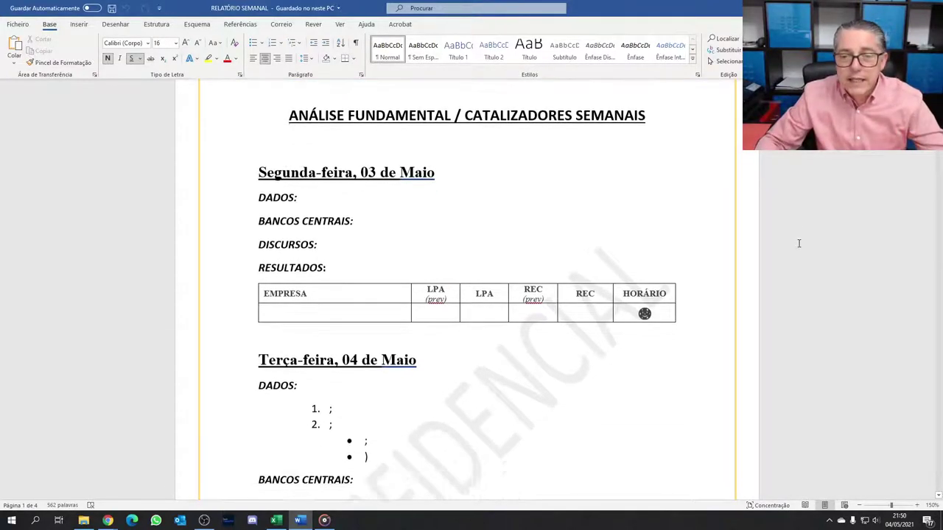
scroll(797, 244, "down", 2)
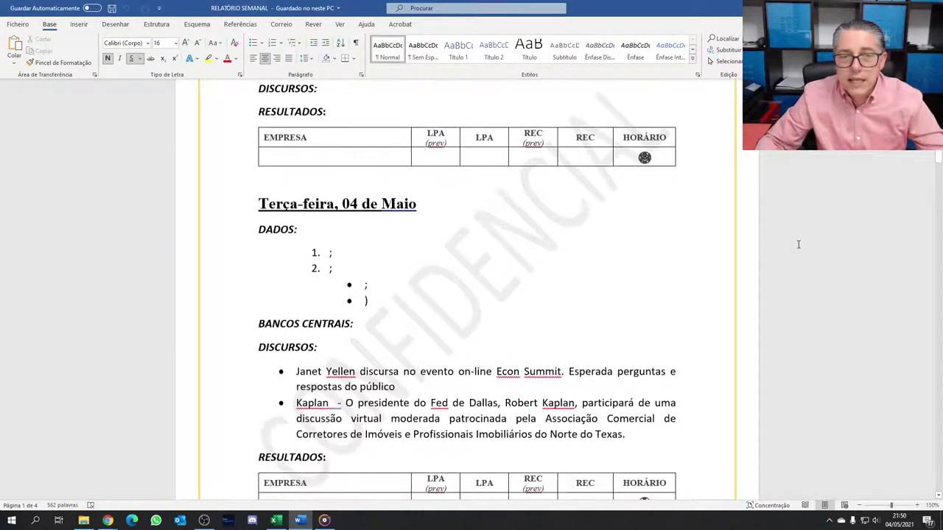
scroll(798, 244, "up", 5)
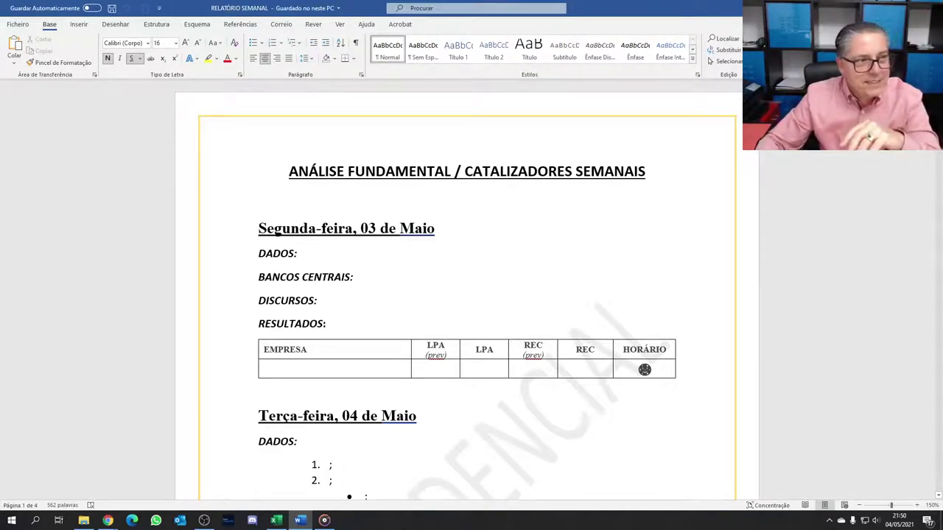
- Bring the live chat window into view over the weekly report to read the latest messages
left_click(108, 520)
left_click_drag(32, 59, 410, 37)
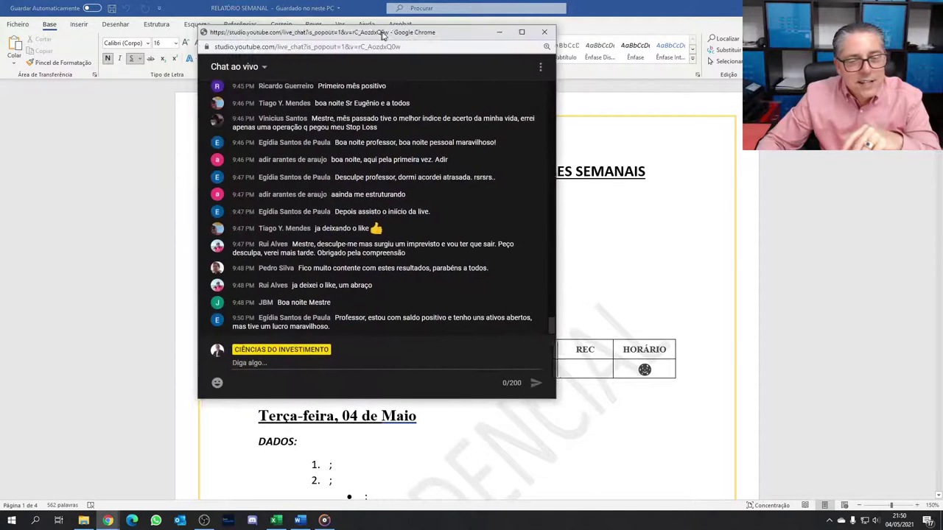